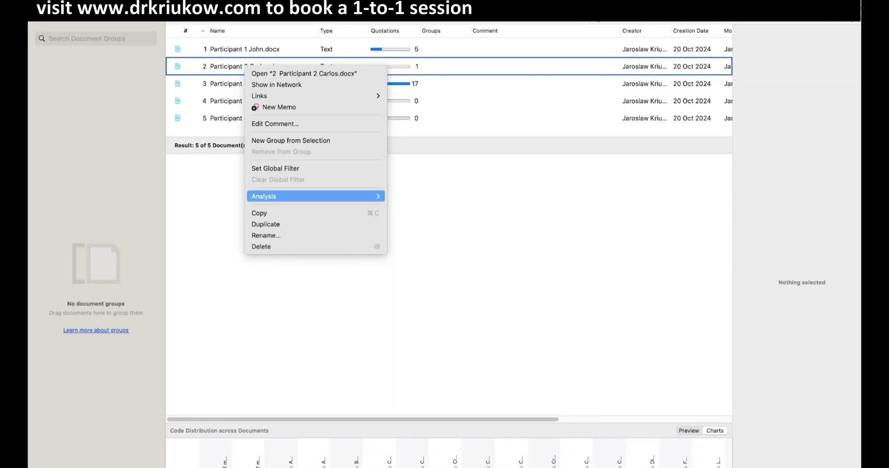
- Open the Analysis submenu for Participant 2 Carlos.docx and highlight Intentional AI Coding
key(Right)
key(Down)
key(Down)
key(Down)
key(Down)
key(Down)
key(Down)
key(Down)
key(Down)
key(Down)
key(Down)
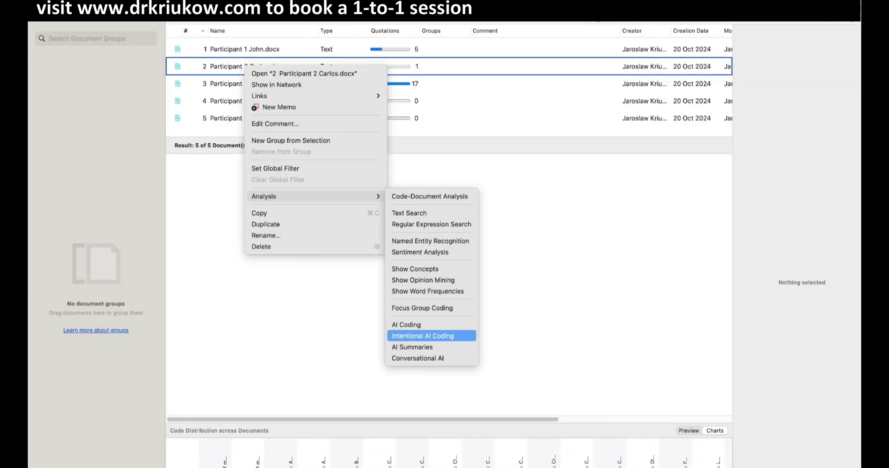
- Run Intentional AI Coding with intention 'I want to know what challenges they face', keeping only the daily-challenges question
key(Return)
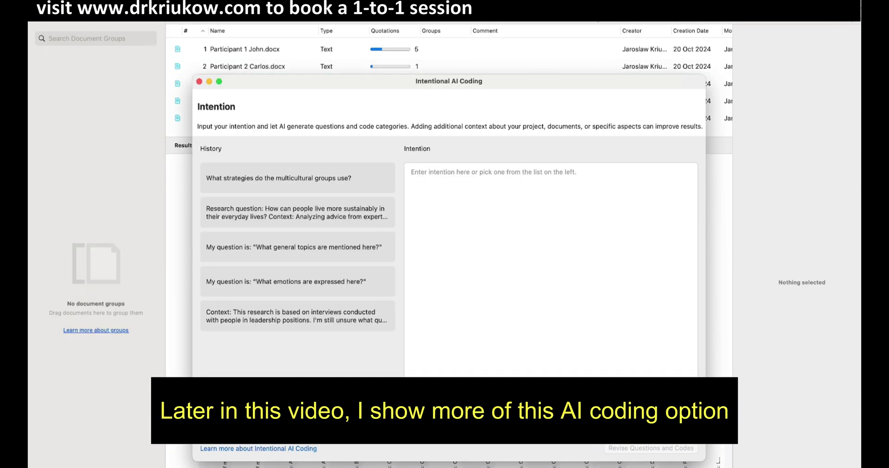
text(I want to k)
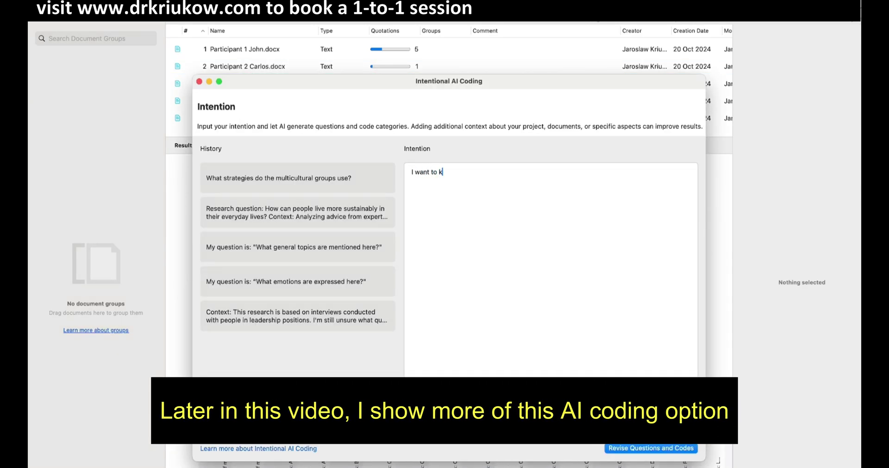
text(now what challenges they face)
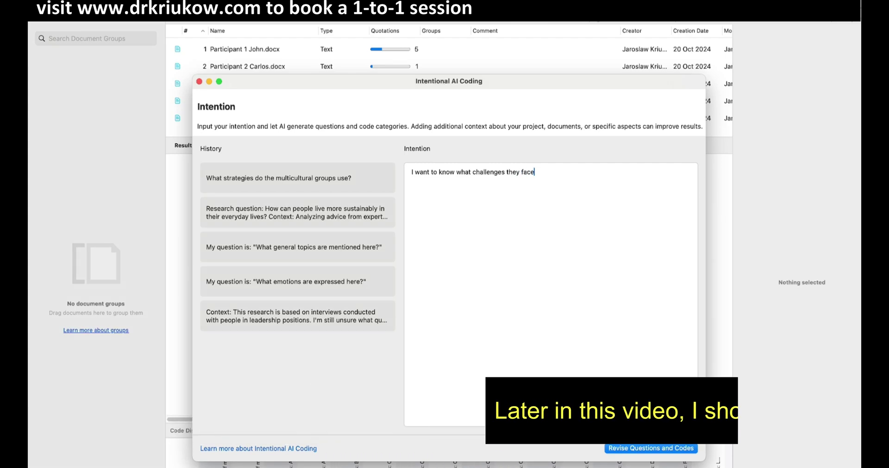
key(Return)
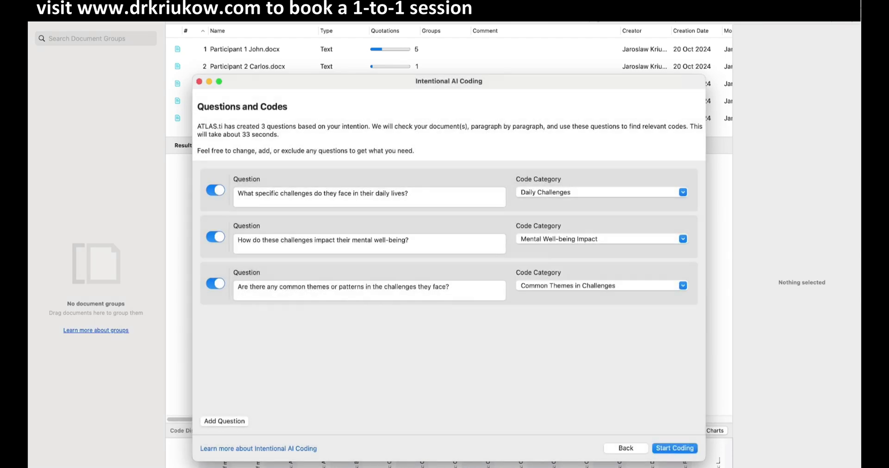
click(215, 237)
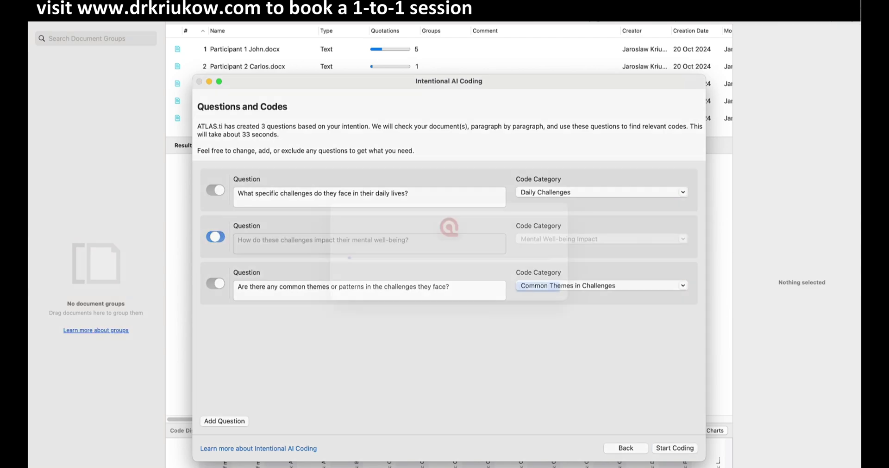
click(215, 284)
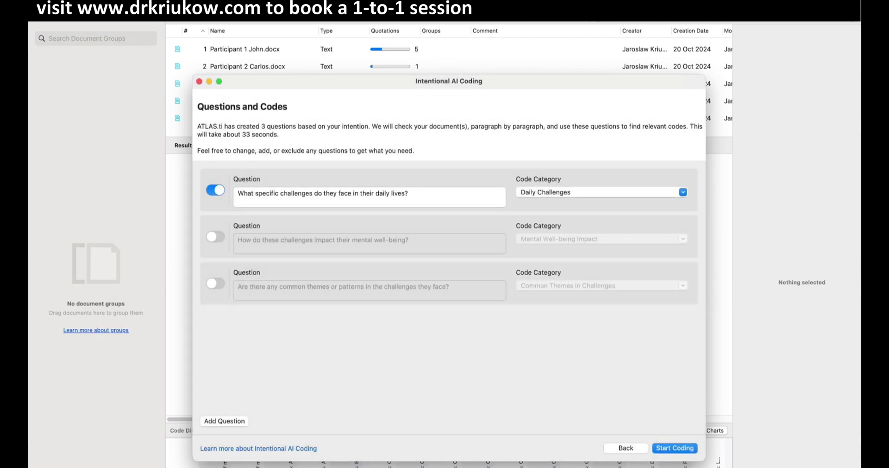
key(Return)
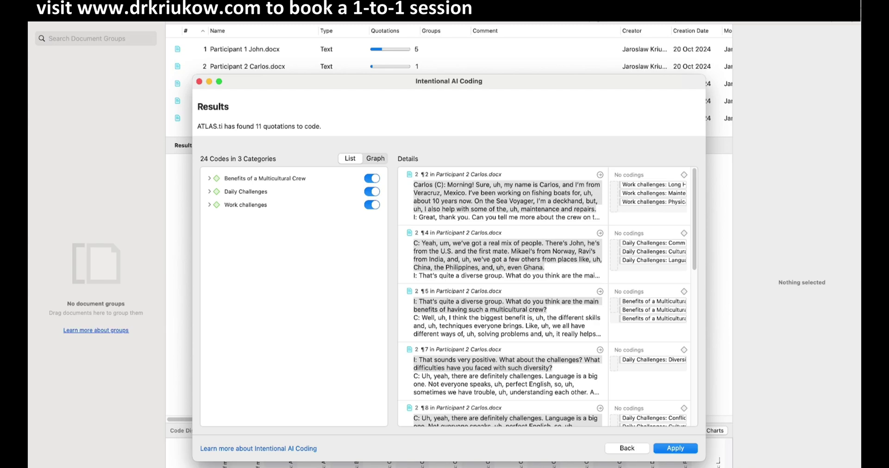
- Expand the Daily Challenges category in the results to see its proposed codes
click(208, 191)
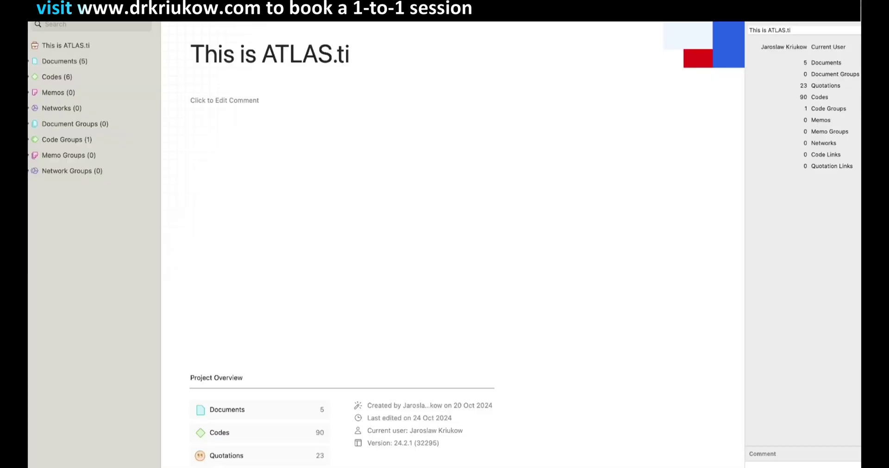
- Expand Documents and Codes in the Navigator and open Participant 1 John.docx
key(Right)
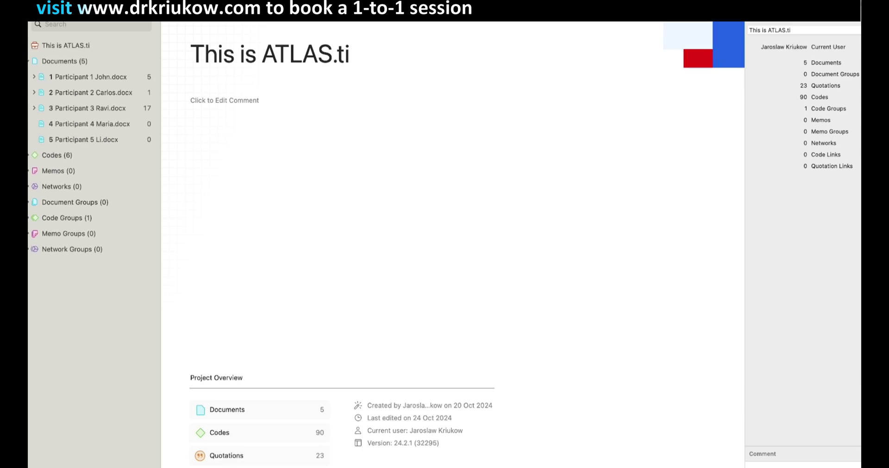
key(Right)
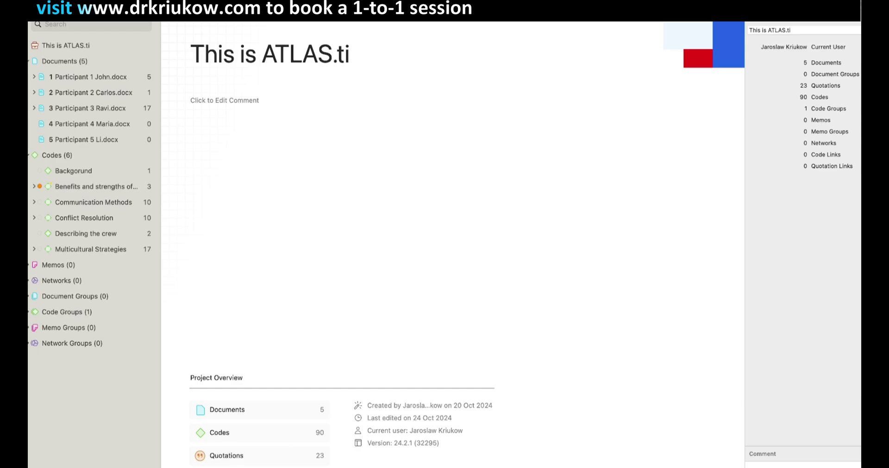
click(88, 77)
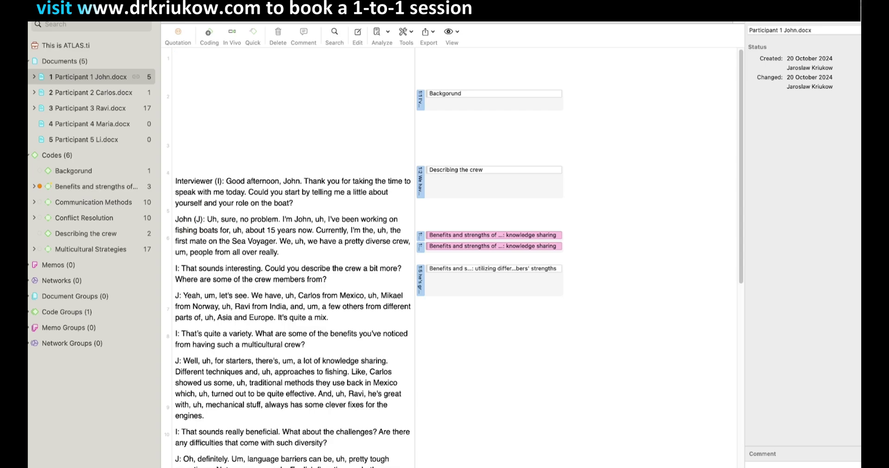
- Scroll down and back up through John's coded interview to read it
scroll(292, 259, down, 15)
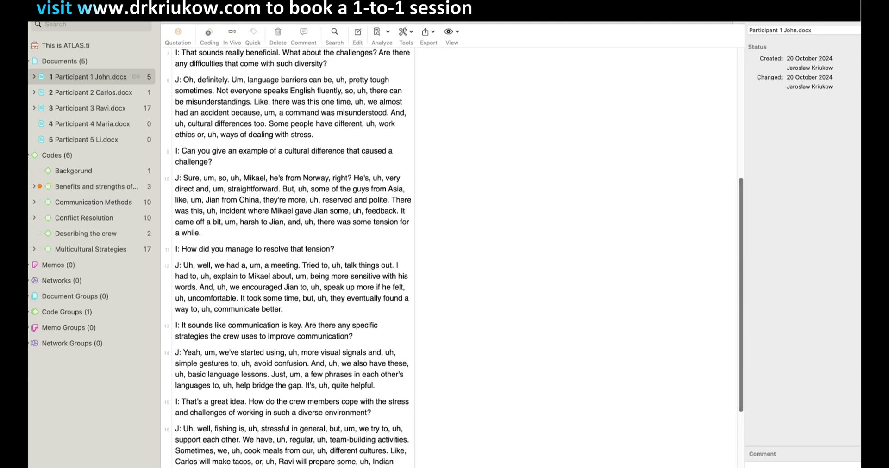
scroll(292, 259, up, 8)
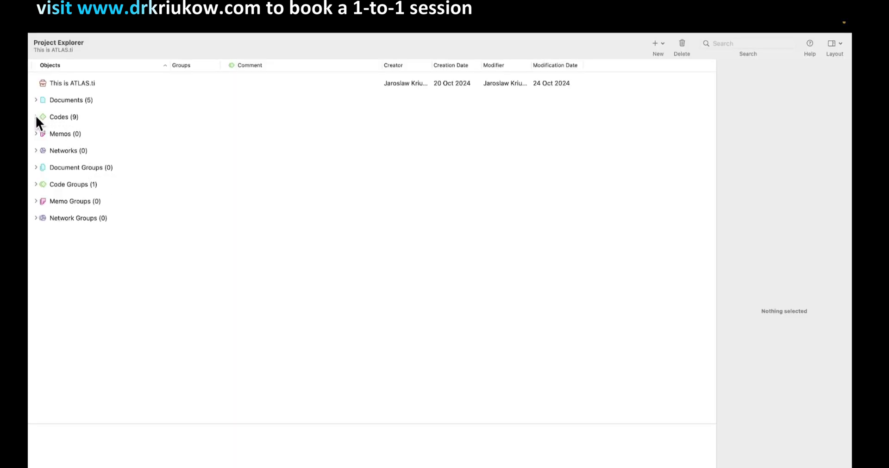
- Briefly expand and collapse the nine codes and five documents lists in the Navigator
click(36, 117)
click(35, 117)
click(35, 100)
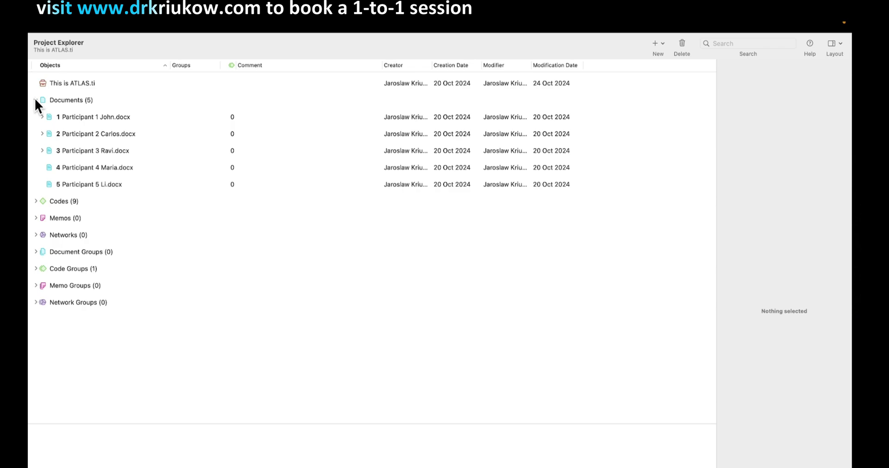
click(35, 100)
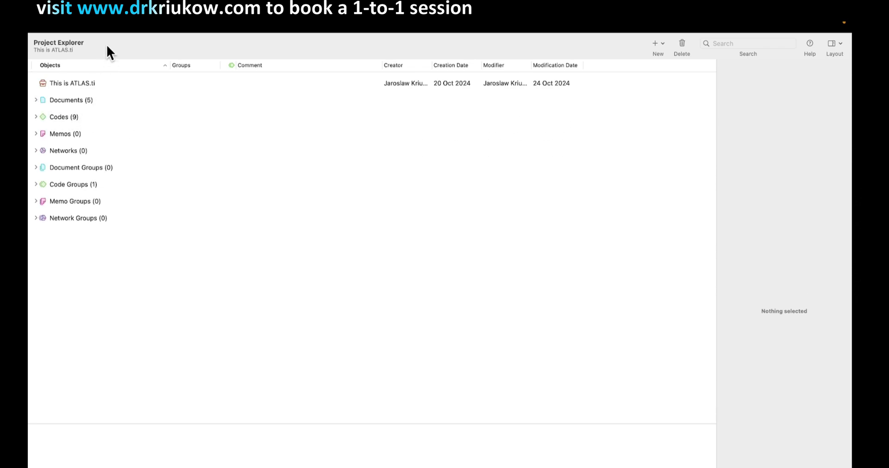
- Open the Document Manager and the Code Manager from the Document and Code menus
mouse_move(105, 25)
click(155, 24)
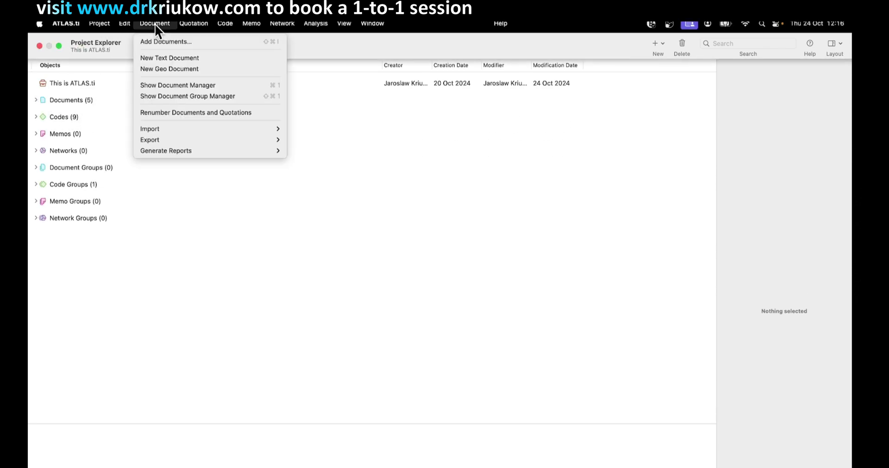
click(183, 85)
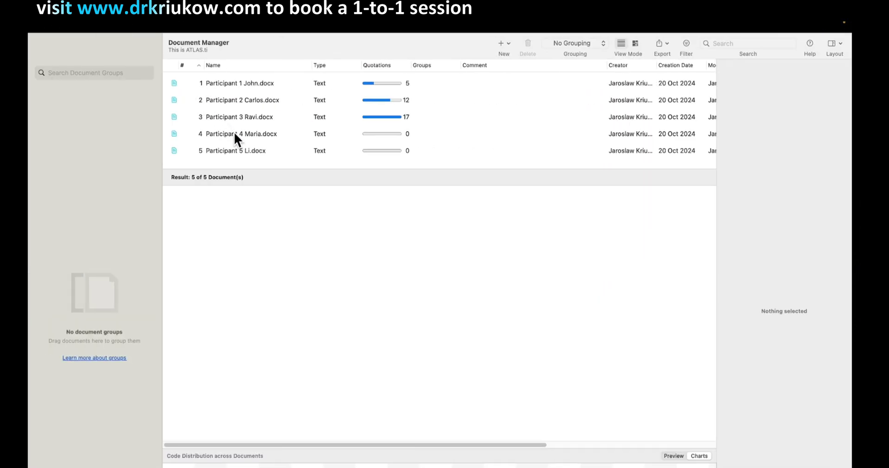
mouse_move(193, 26)
click(224, 23)
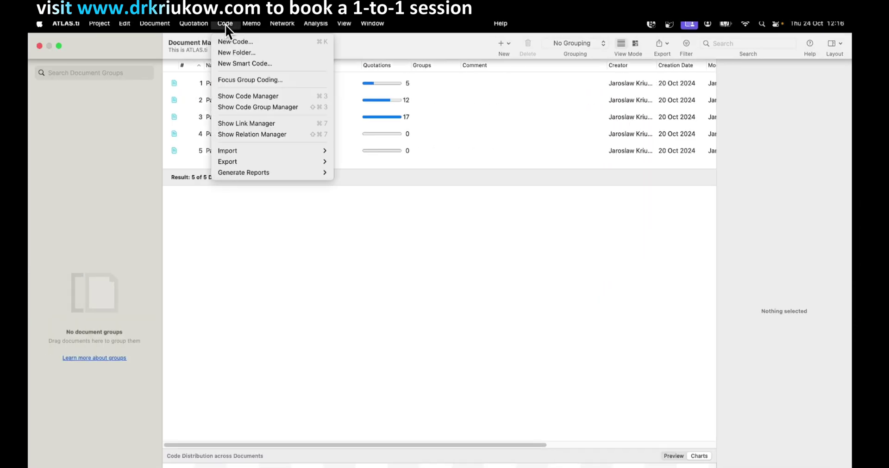
click(262, 96)
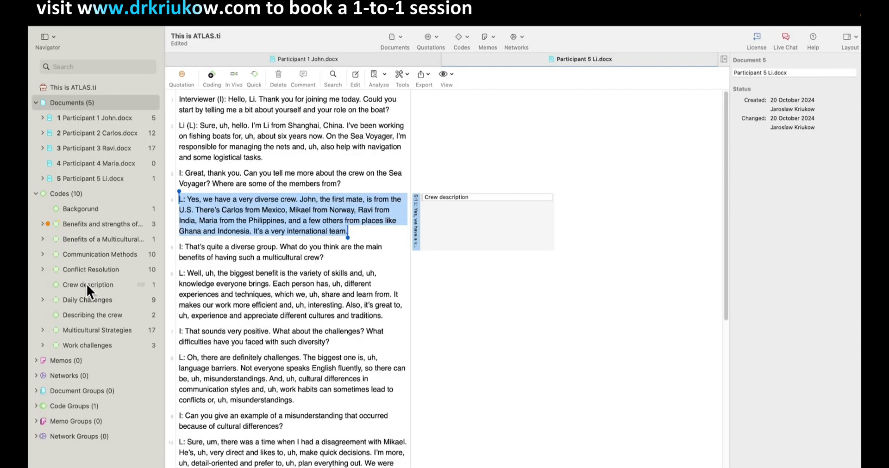
- Drag Crew description onto Describing the crew and choose Merge Code
click(87, 289)
drag(87, 284, 122, 312)
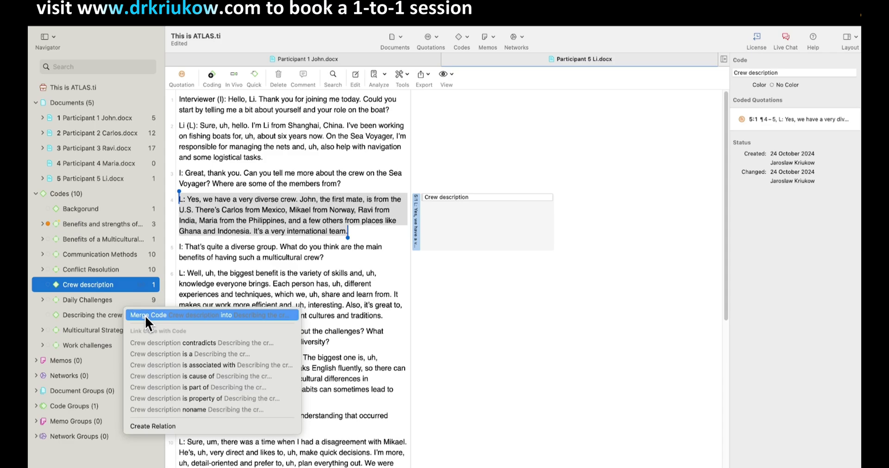
click(145, 316)
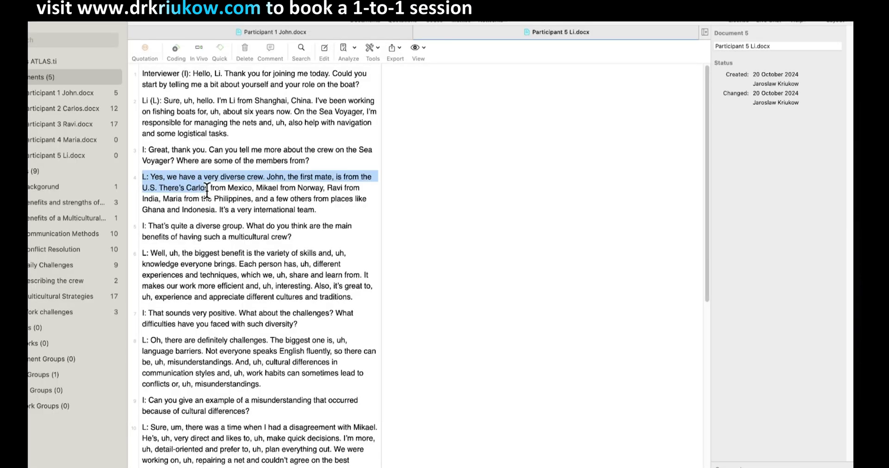
- Select paragraph 4 of Li's interview, code it 'Crew description' with Cmd+Shift+C, and trim the selection
drag(203, 187, 275, 227)
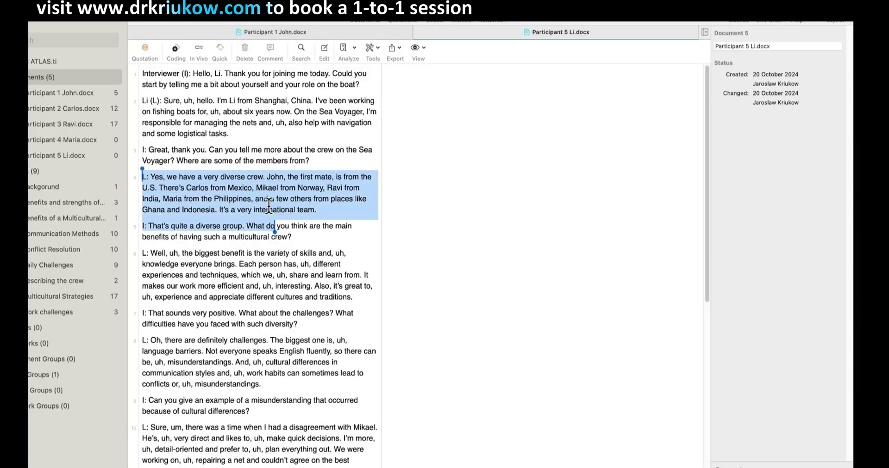
key(super+shift+c)
text(Crew)
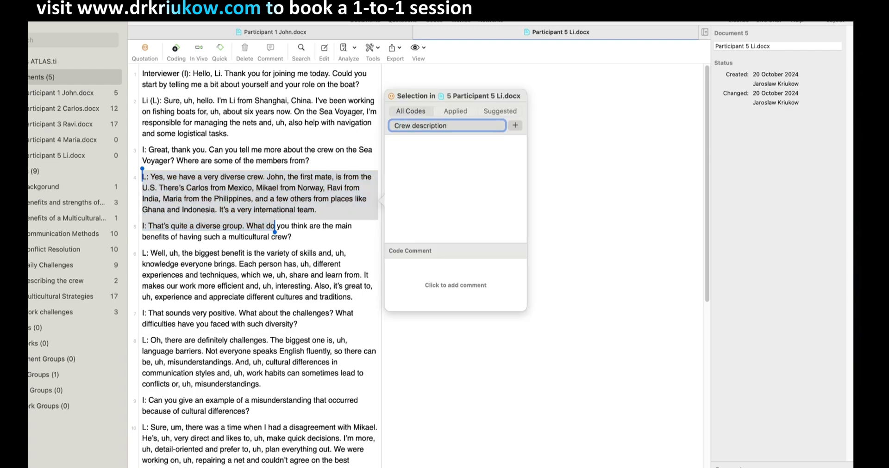
text( description)
key(Return)
drag(275, 232, 316, 214)
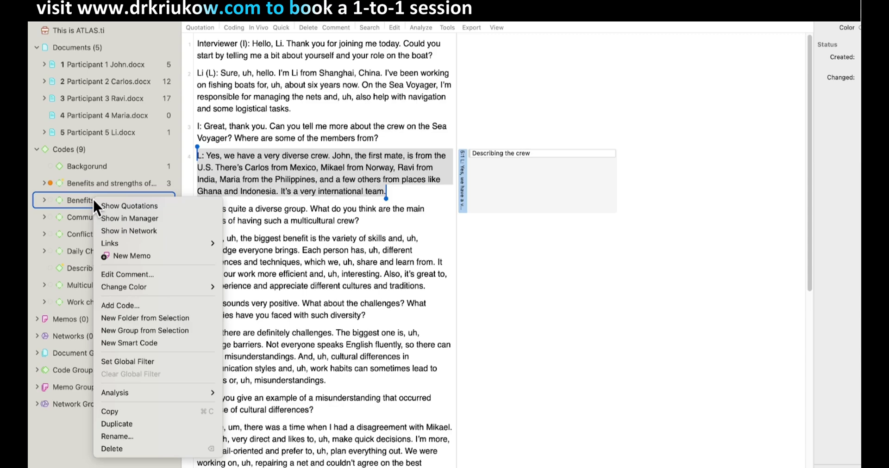
- Colour Benefits of a Multicultural Crew pink and Communication Methods turquoise, then start recolouring Conflict Resolution
mouse_move(162, 287)
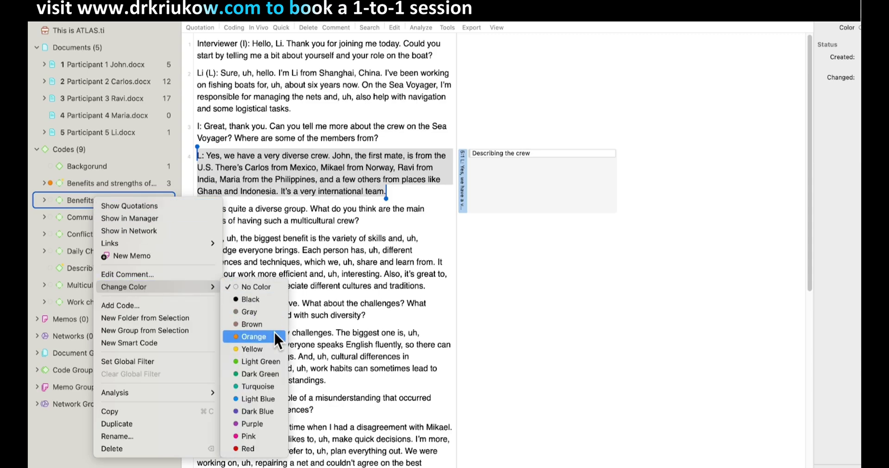
click(250, 436)
right_click(76, 217)
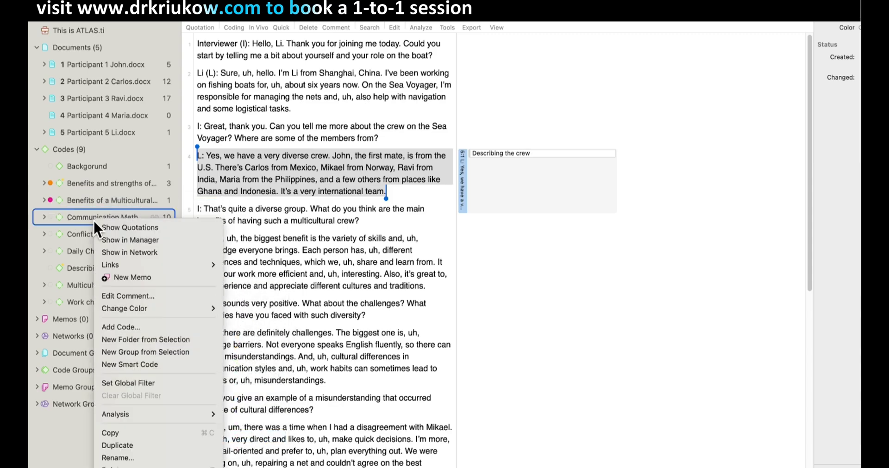
mouse_move(156, 306)
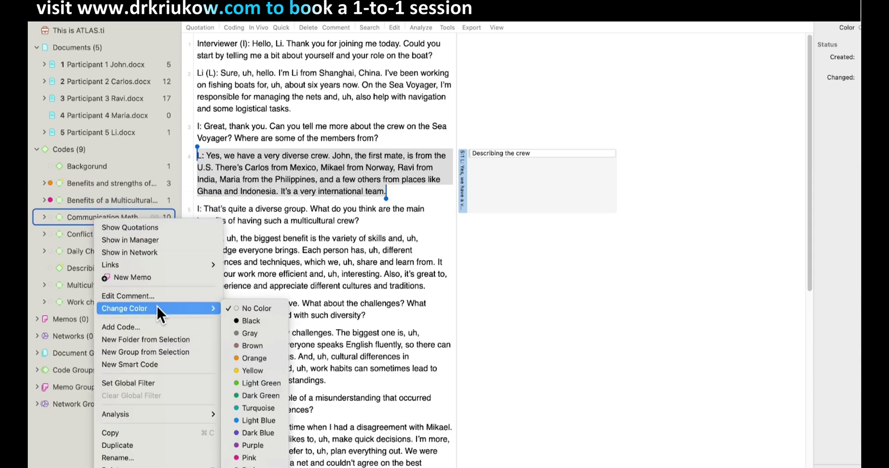
click(254, 408)
right_click(83, 234)
mouse_move(151, 322)
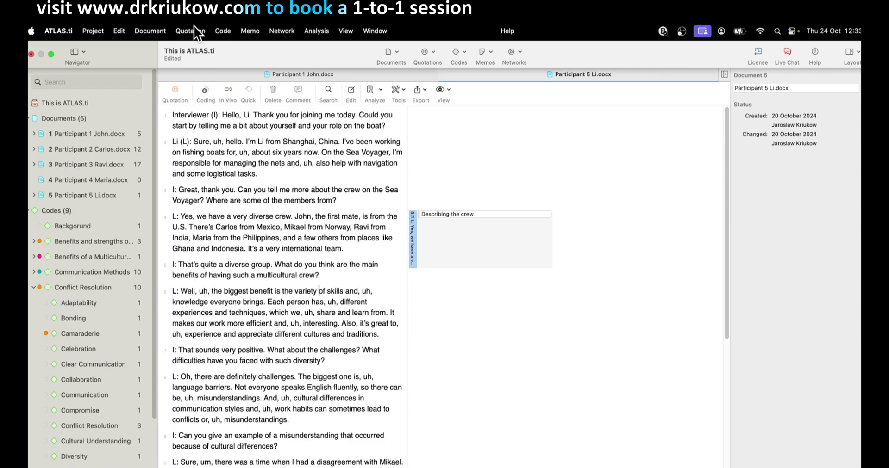
- Open the Document Manager via the Document menu, then bring up the Document menu again
click(150, 31)
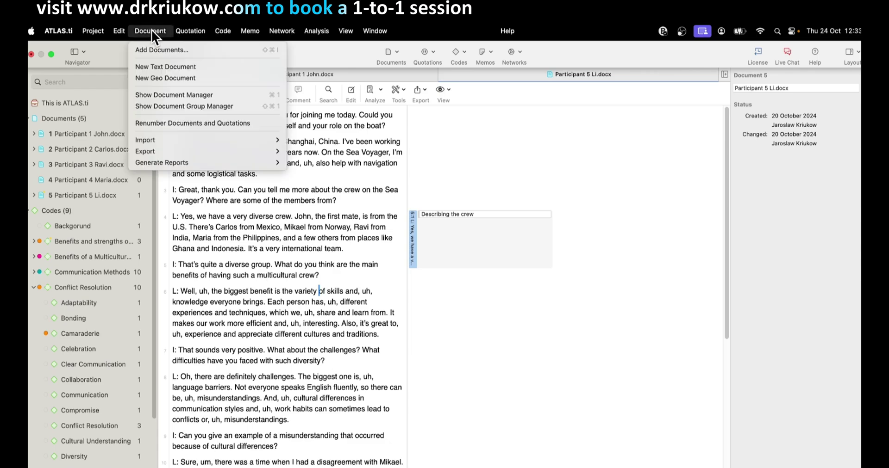
click(174, 95)
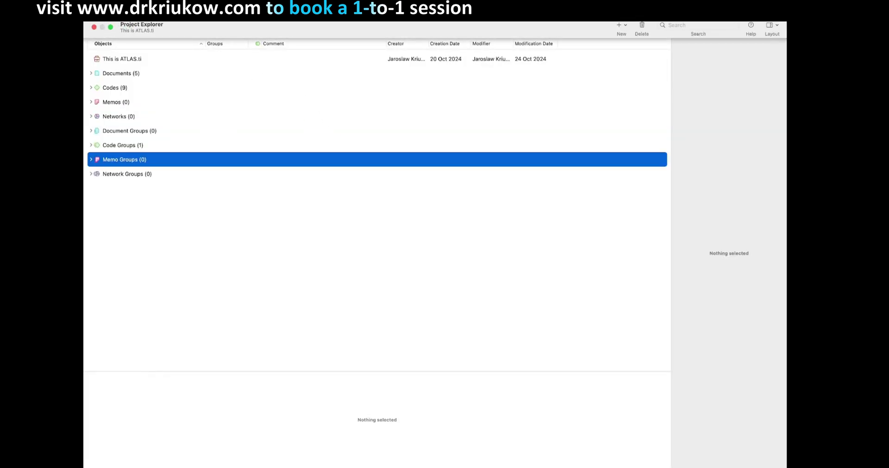
click(204, 21)
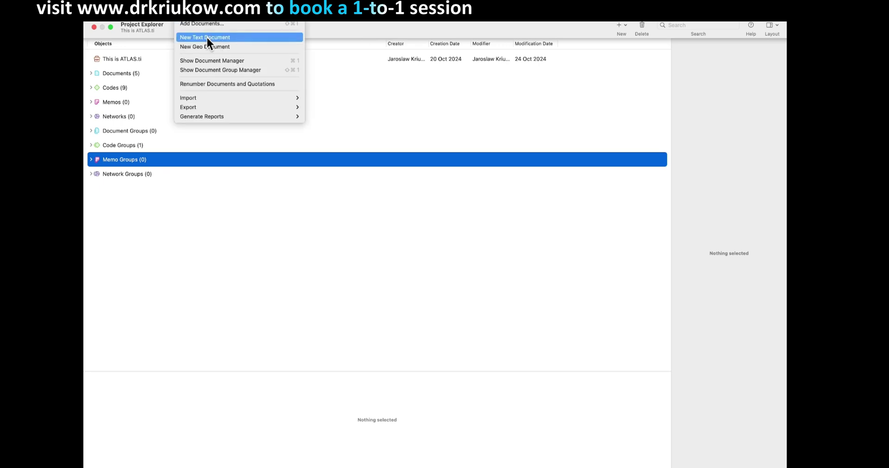
- Check the code distribution for Participants 3, 2 and 1 in the Document Manager, then open the Code Manager
click(221, 58)
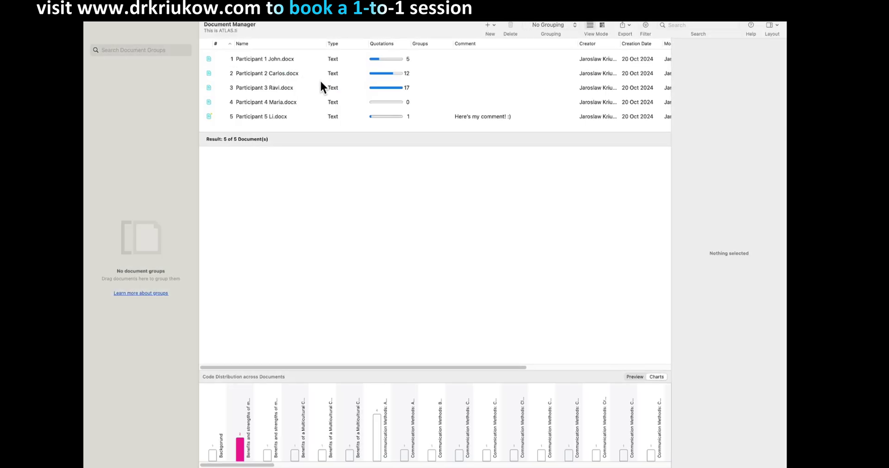
click(284, 90)
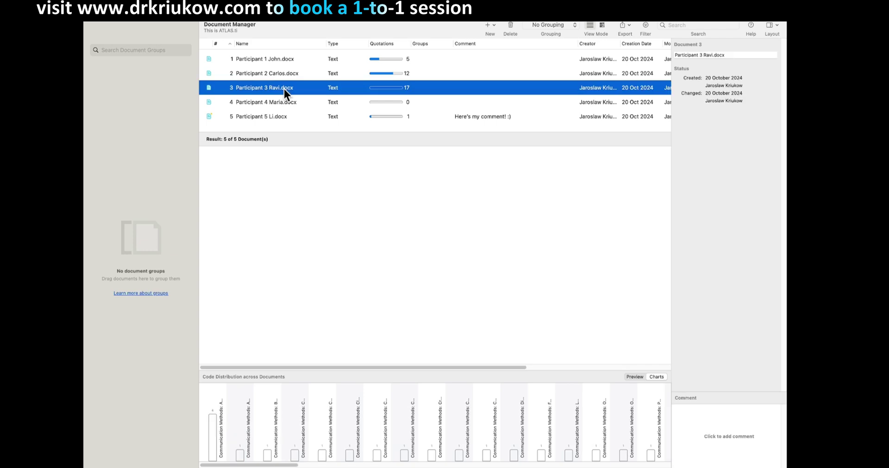
click(271, 75)
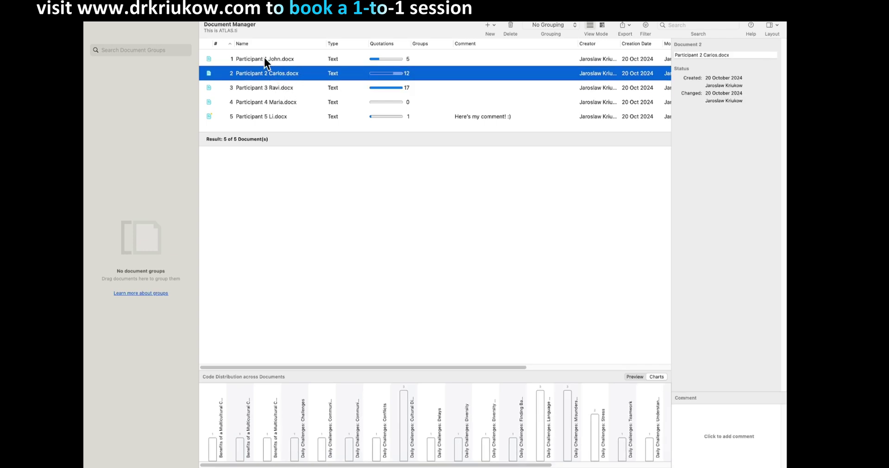
click(260, 58)
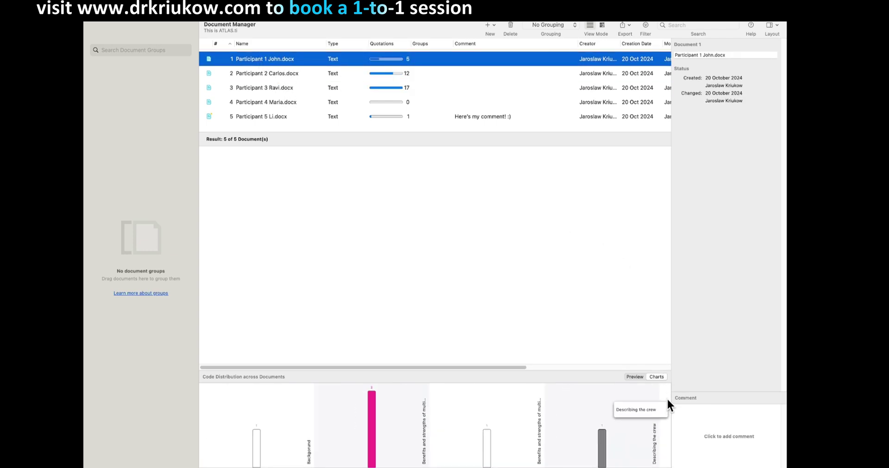
click(260, 18)
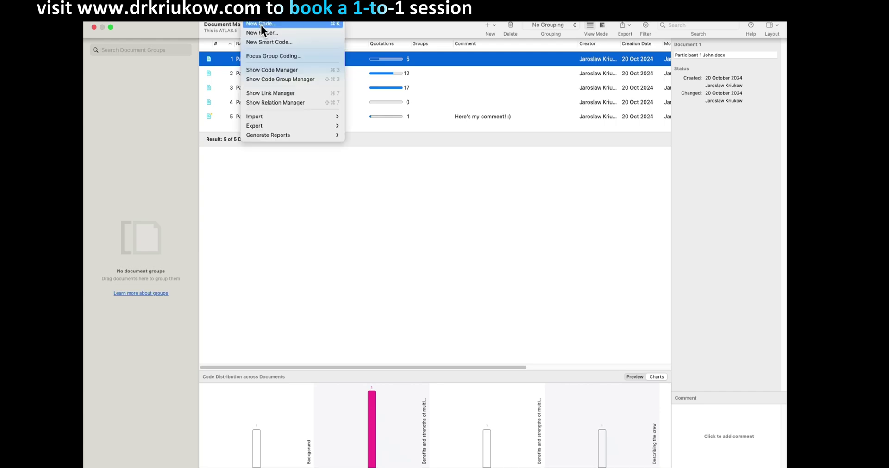
click(288, 70)
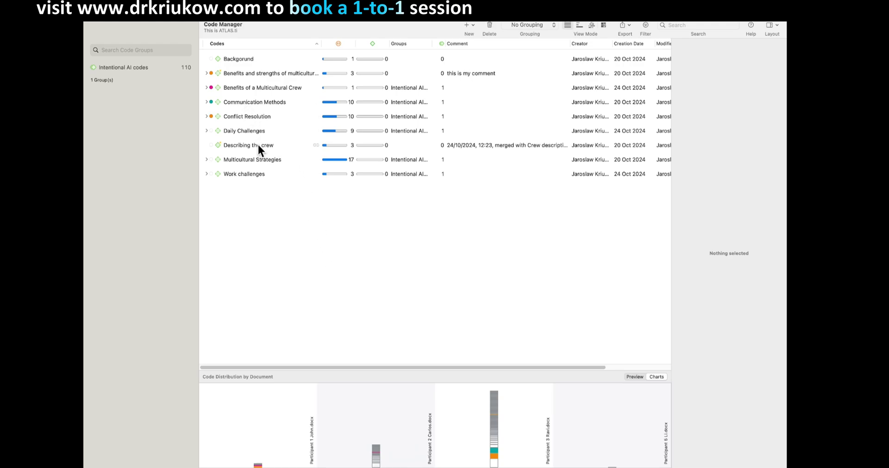
- Show the Concepts word cloud for the Multicultural Strategies code
right_click(249, 162)
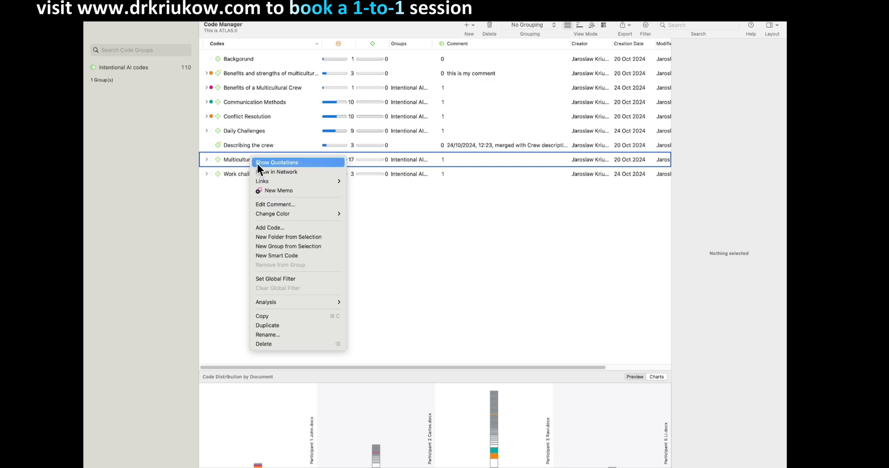
mouse_move(290, 301)
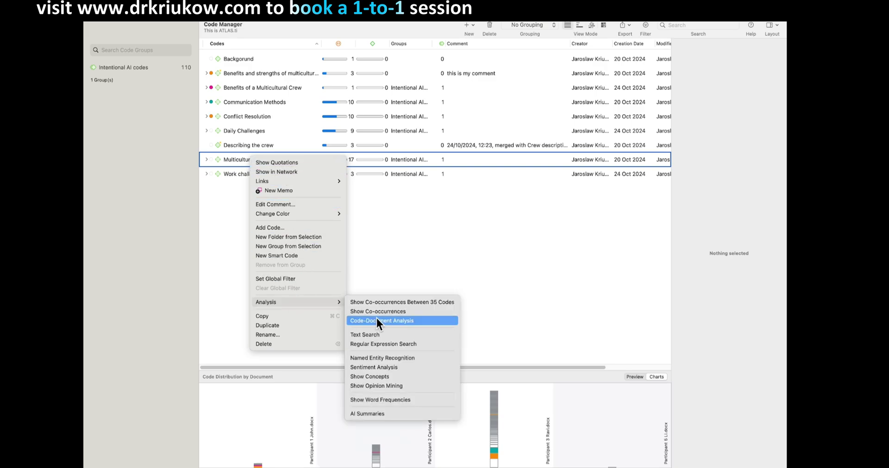
click(387, 377)
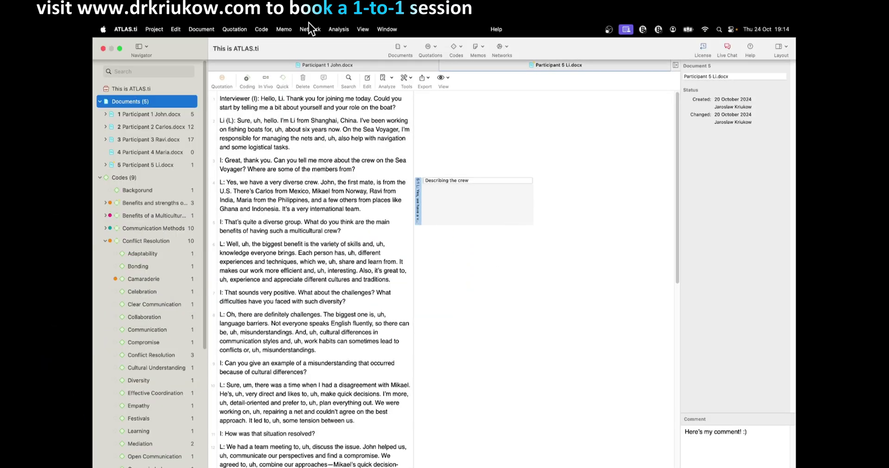
- Preview the Codebook report's Quotations and Codes options, cancel it, and return to Generate Reports
click(262, 29)
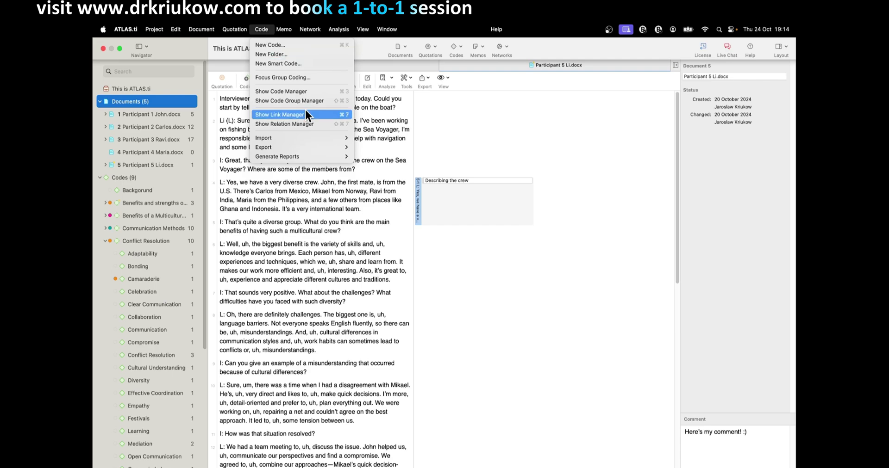
mouse_move(307, 158)
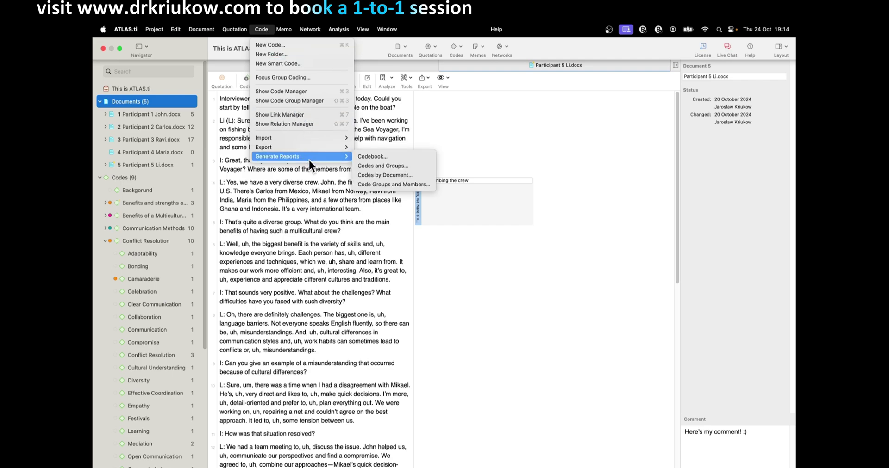
click(370, 157)
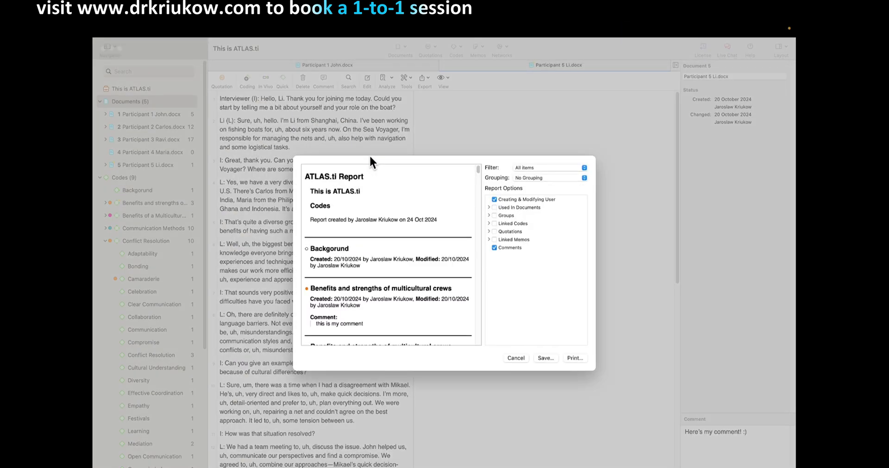
drag(476, 169, 479, 263)
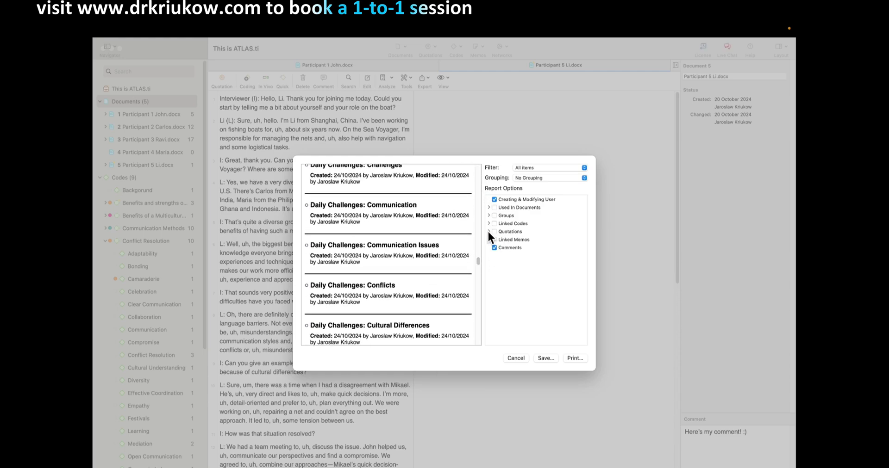
click(489, 232)
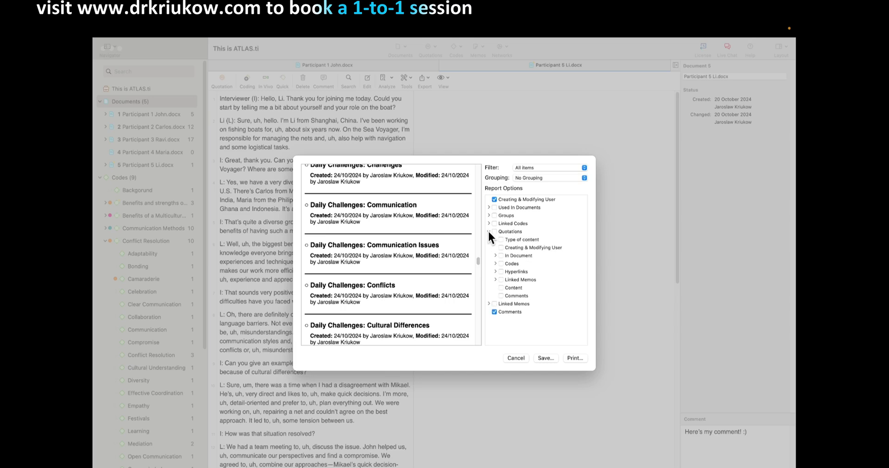
click(495, 263)
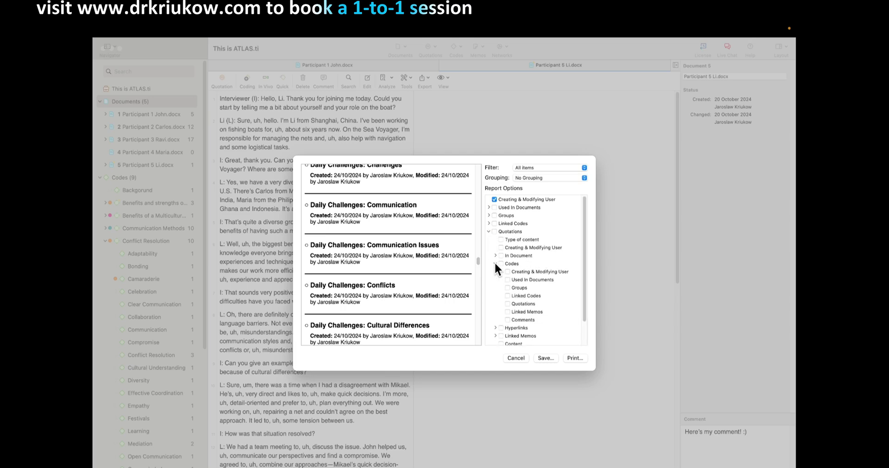
click(512, 360)
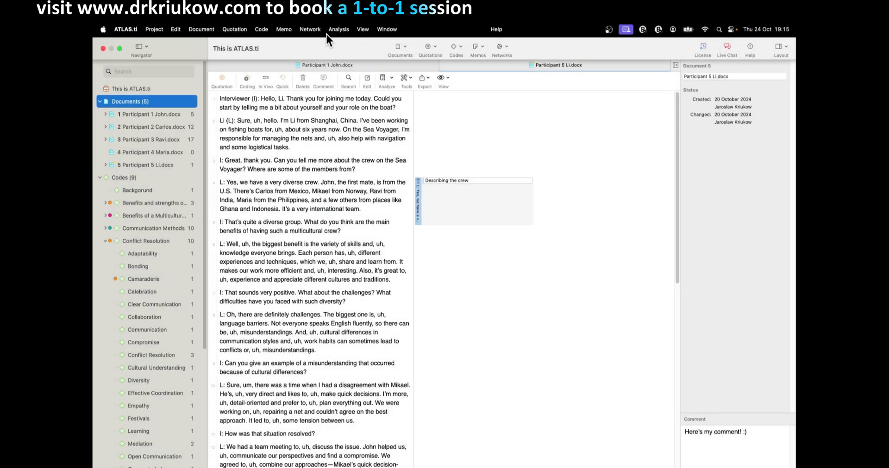
click(261, 30)
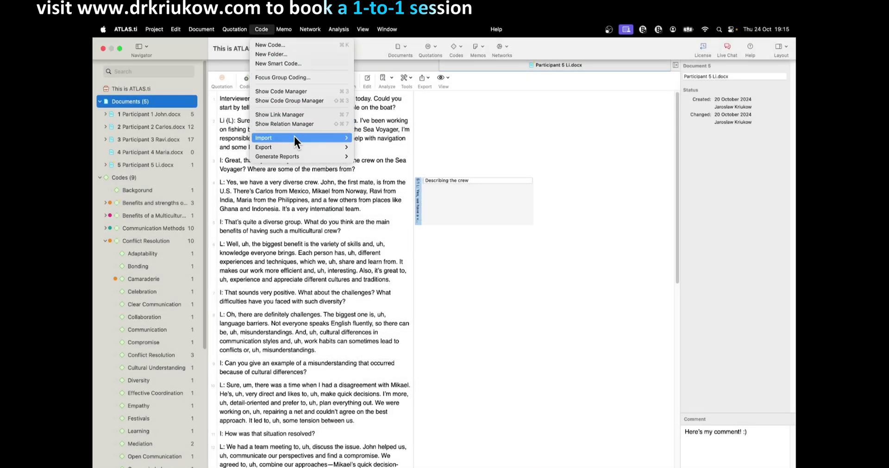
mouse_move(294, 147)
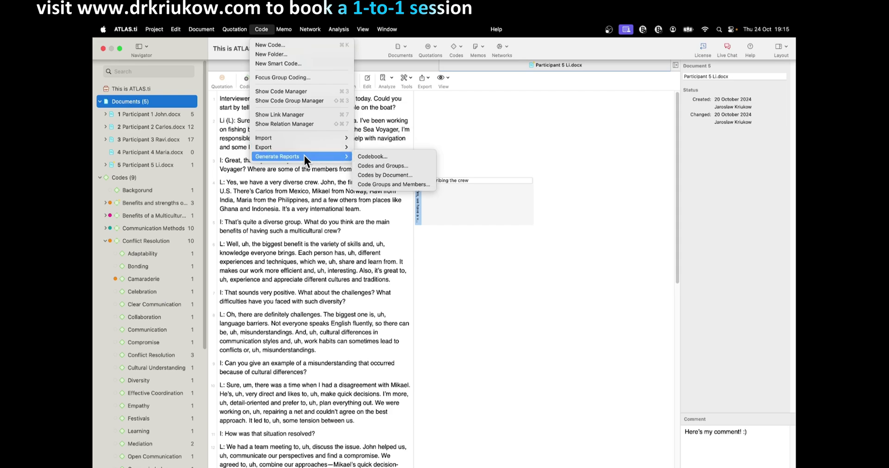
- Generate a Codes by Document report, then bring up the Live Chat help window
click(385, 174)
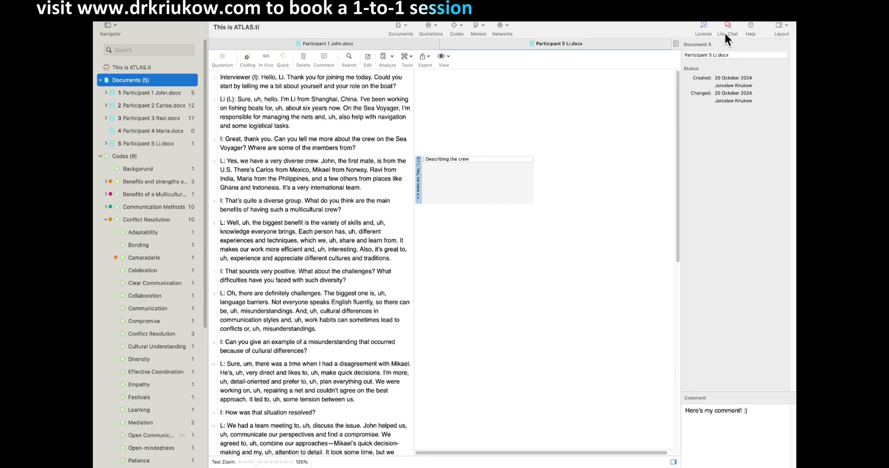
click(727, 26)
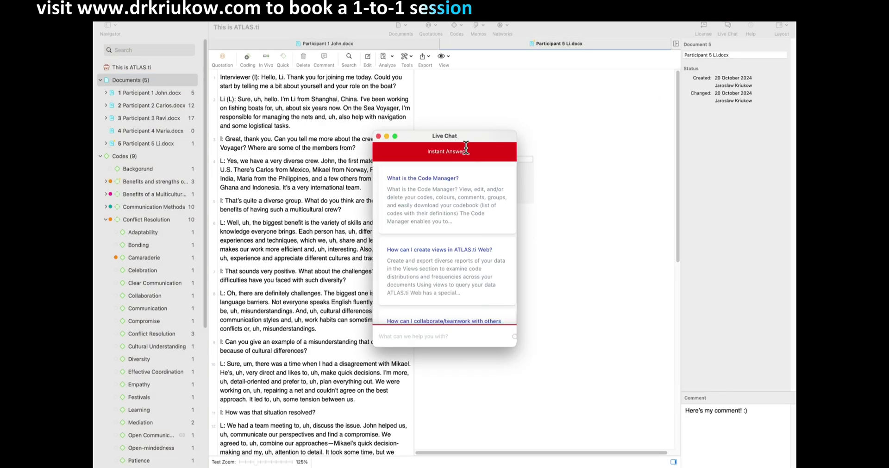
- Browse the Live Chat instant answers and reach the Ask view offering Email and Chat support
scroll(478, 215, down, 10)
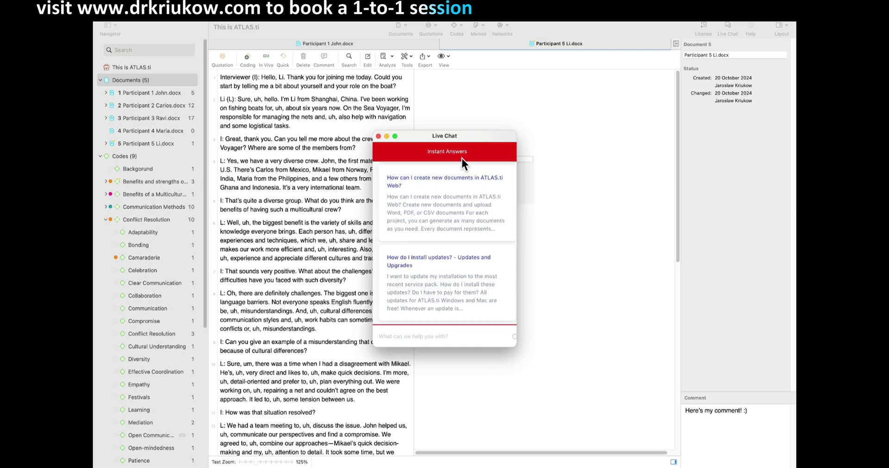
drag(455, 138, 461, 123)
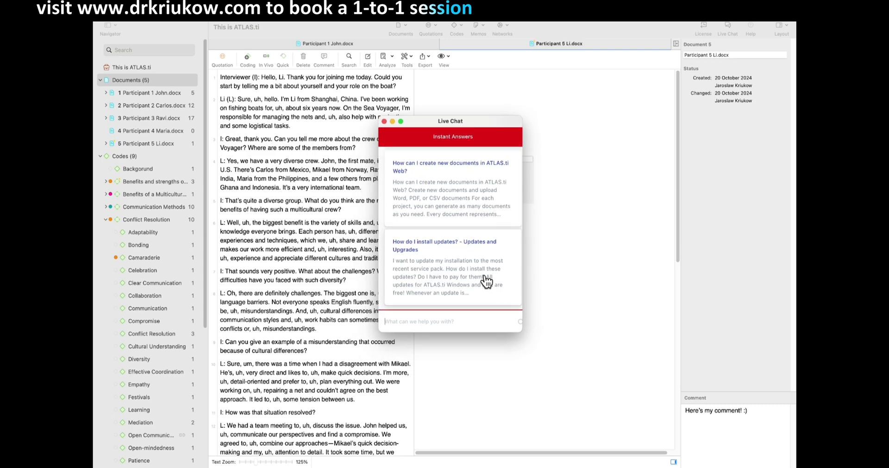
scroll(489, 280, up, 3)
scroll(491, 280, up, 5)
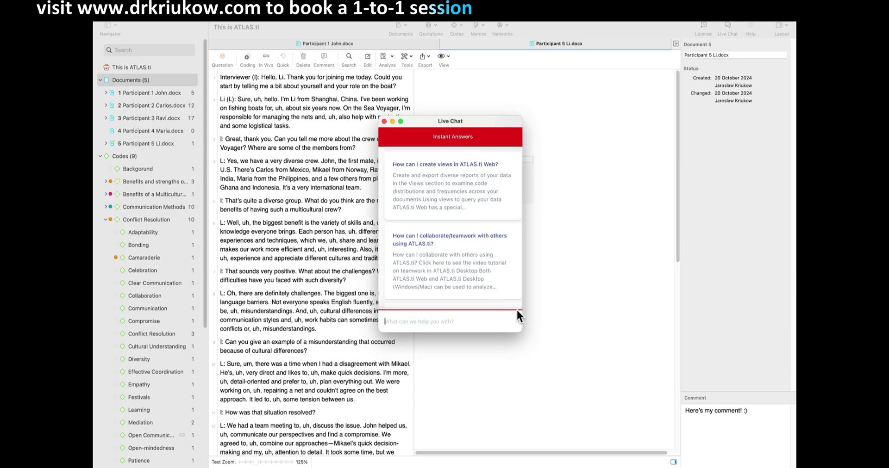
click(520, 324)
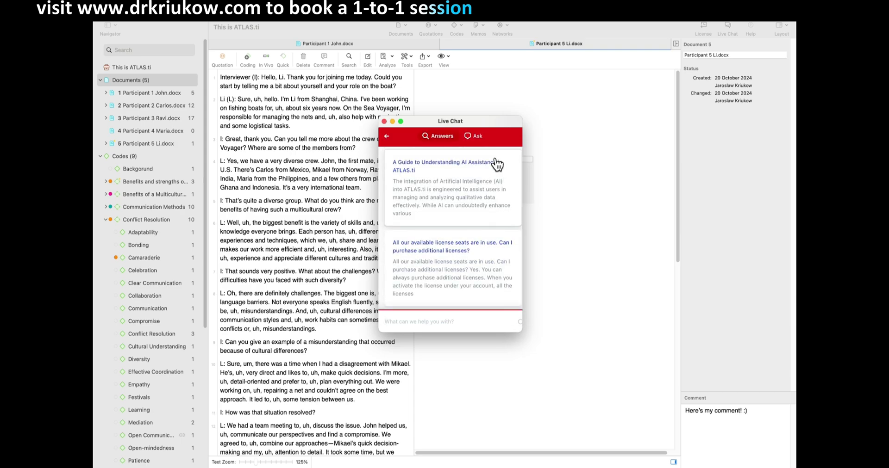
click(479, 137)
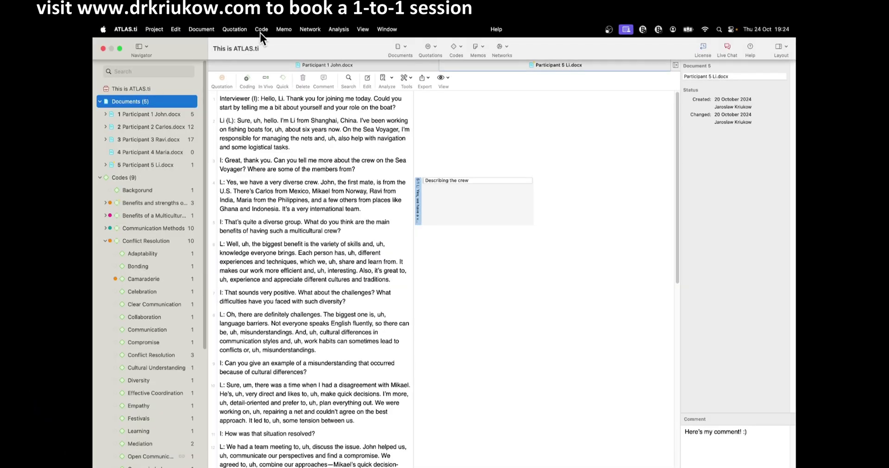
- Start Intentional AI Coding on Participant 4 Maria.docx from the Document Manager
click(210, 29)
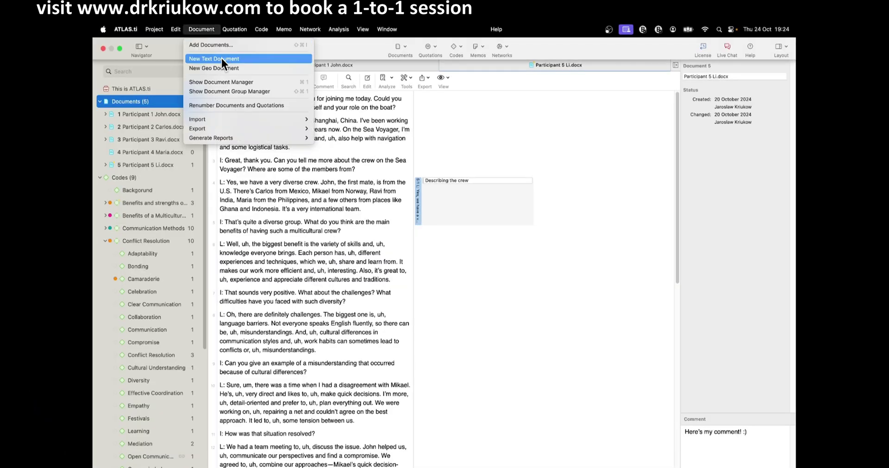
click(218, 82)
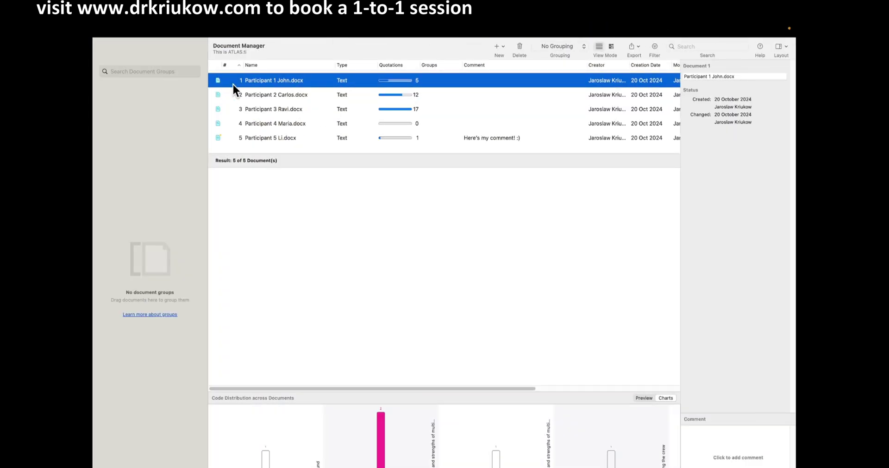
right_click(271, 130)
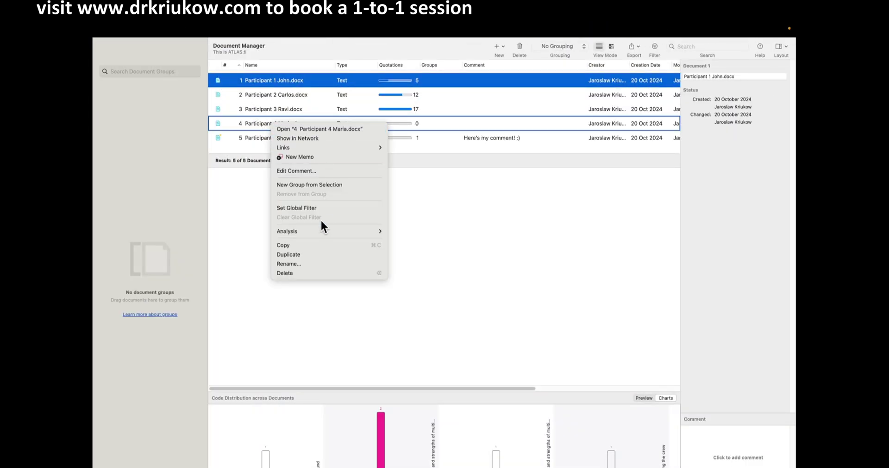
mouse_move(318, 231)
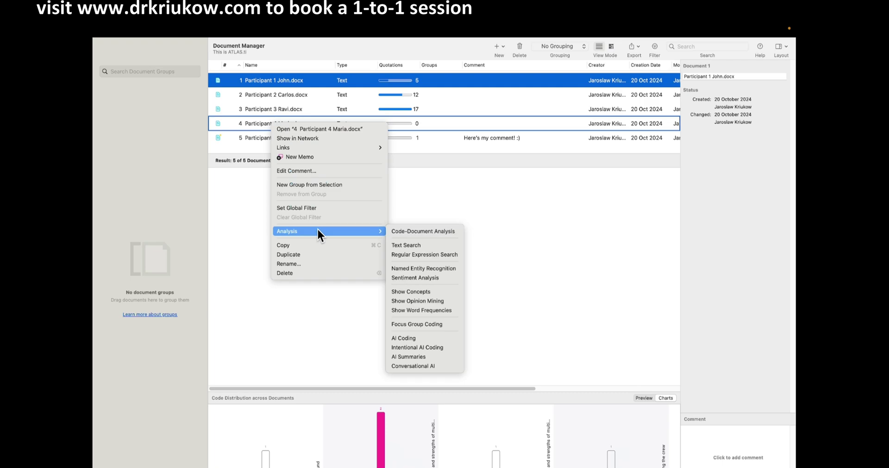
click(429, 348)
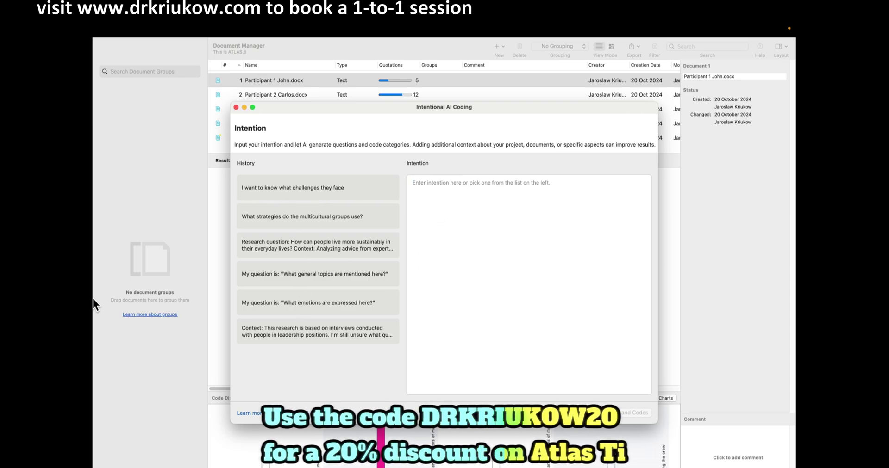
- Enter the intention 'I would like to know what strategie…' and revise questions and codes
text(I would)
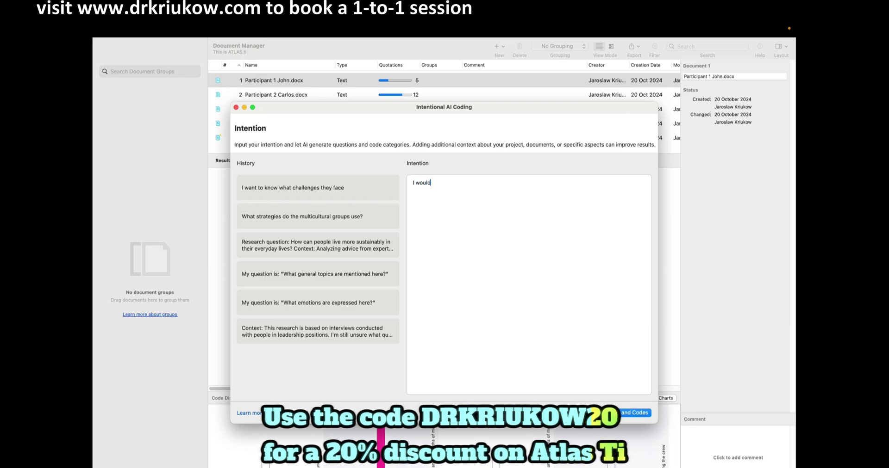
text( like to know w)
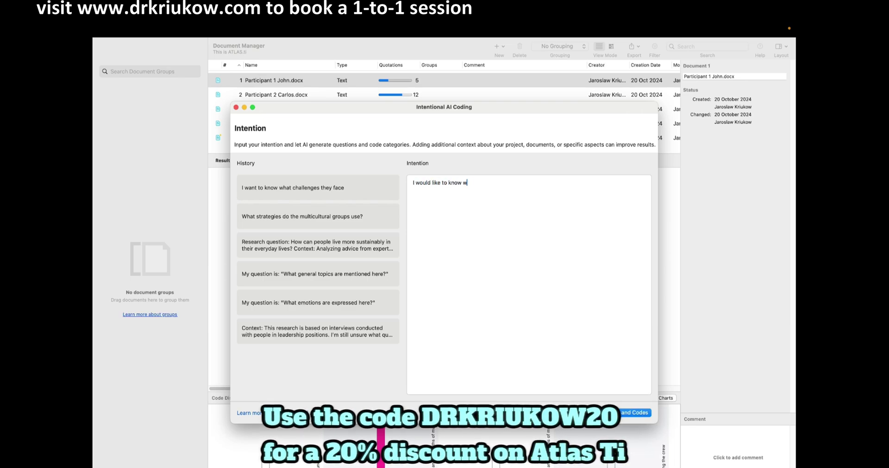
text(hat strategies are being discussed that multicultural crews use)
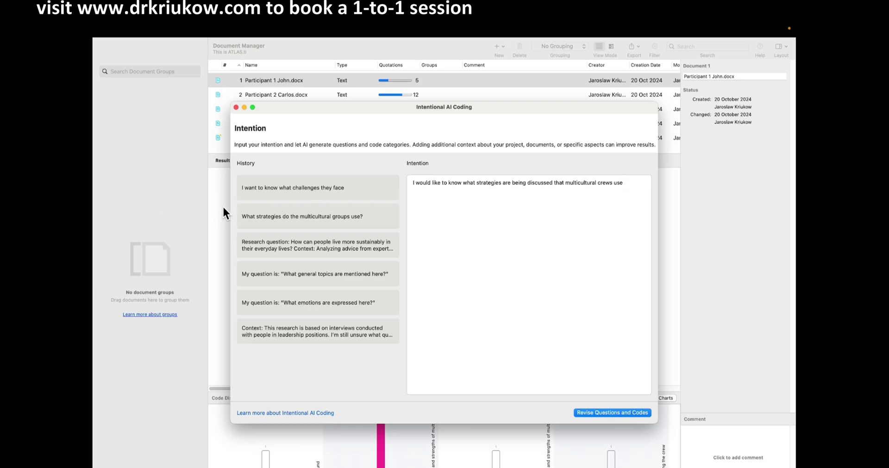
click(612, 412)
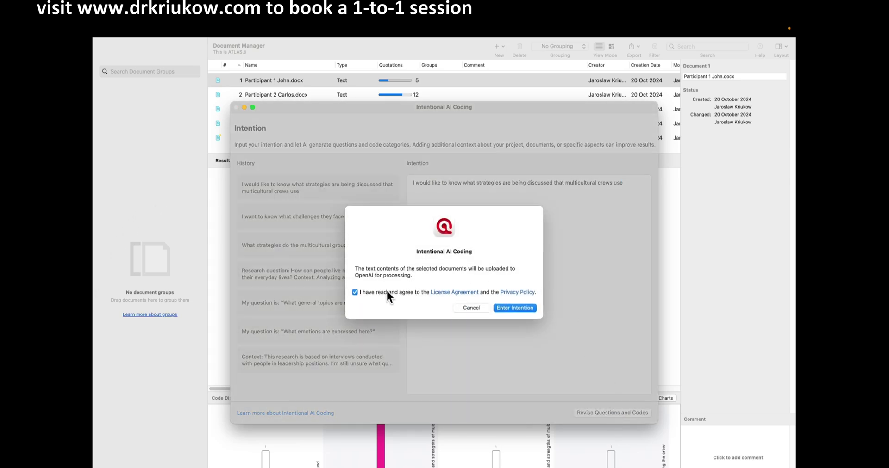
- Accept the OpenAI upload agreement to generate four questions with code categories
click(516, 308)
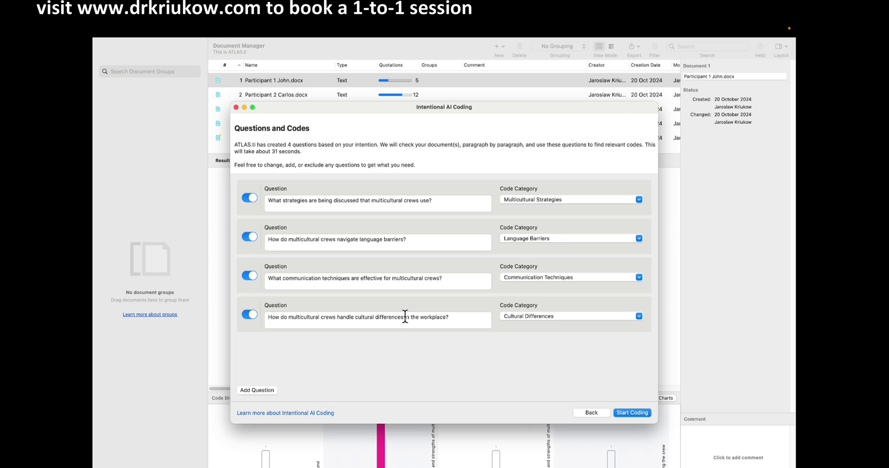
- Exclude the cultural-differences and communication-techniques questions, check Multicultural Strategies codes, and start coding
click(250, 315)
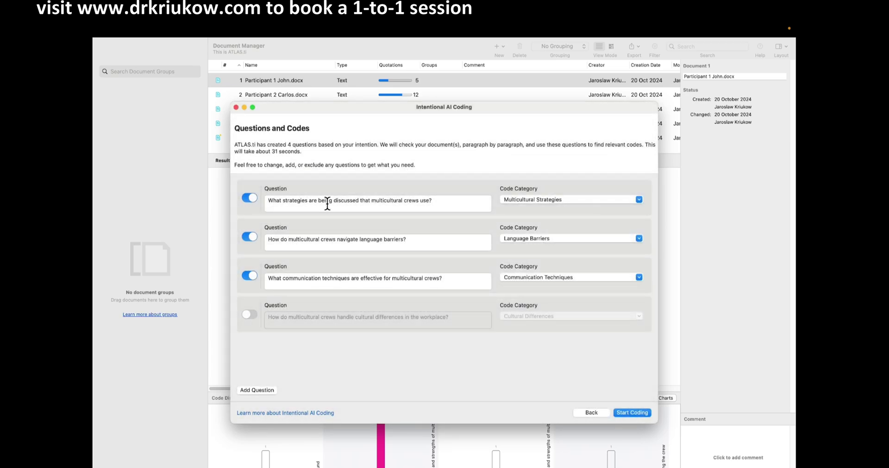
click(640, 200)
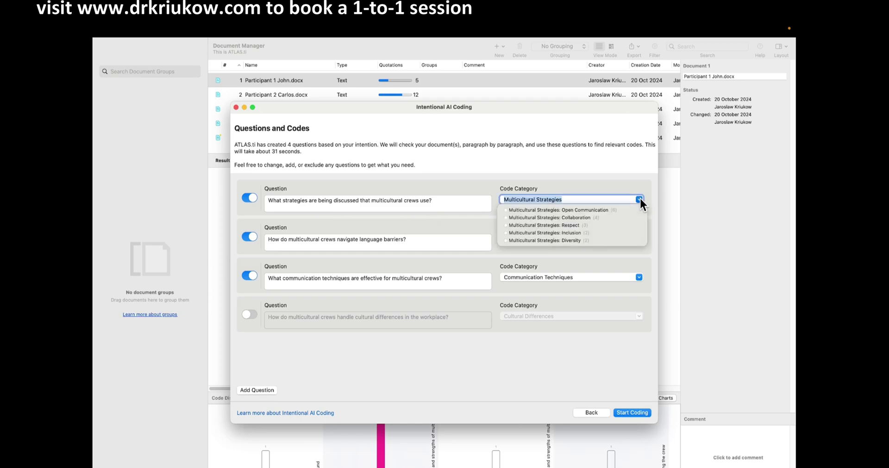
click(639, 199)
click(249, 276)
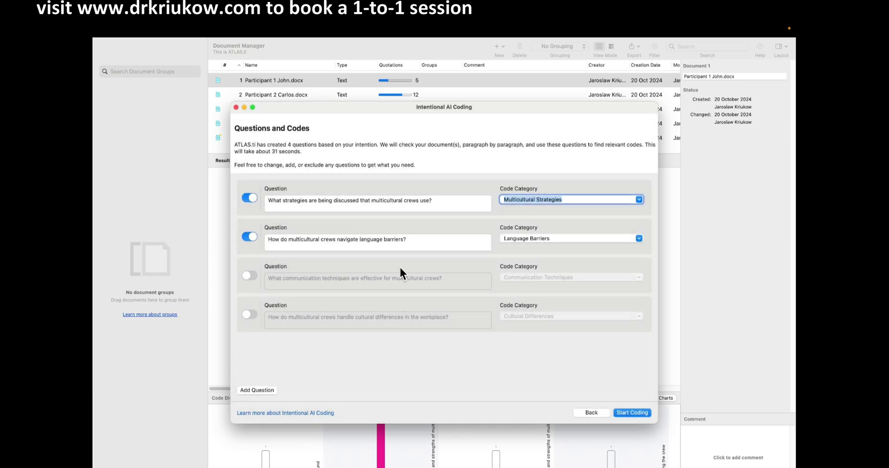
click(635, 415)
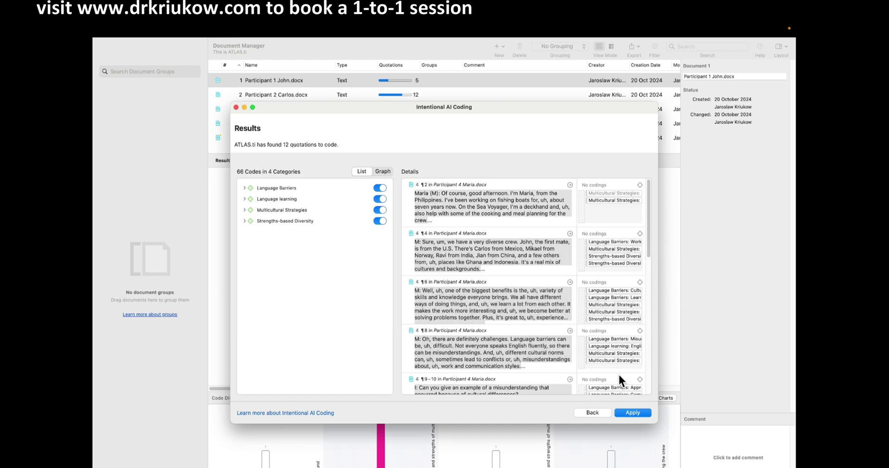
- Review the Language learning and Multicultural Strategies sub-codes, then apply the suggested codes to the 12 quotations
mouse_move(646, 237)
mouse_down()
mouse_move(649, 287)
mouse_move(650, 235)
mouse_up()
click(244, 199)
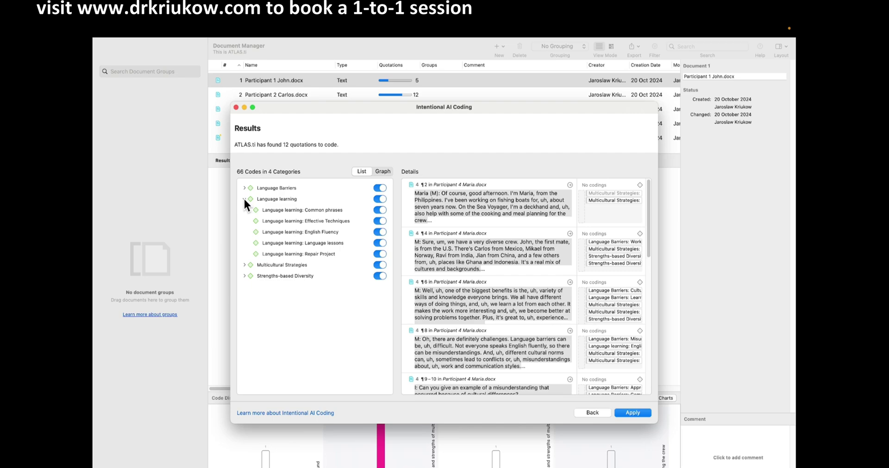
click(243, 199)
click(244, 210)
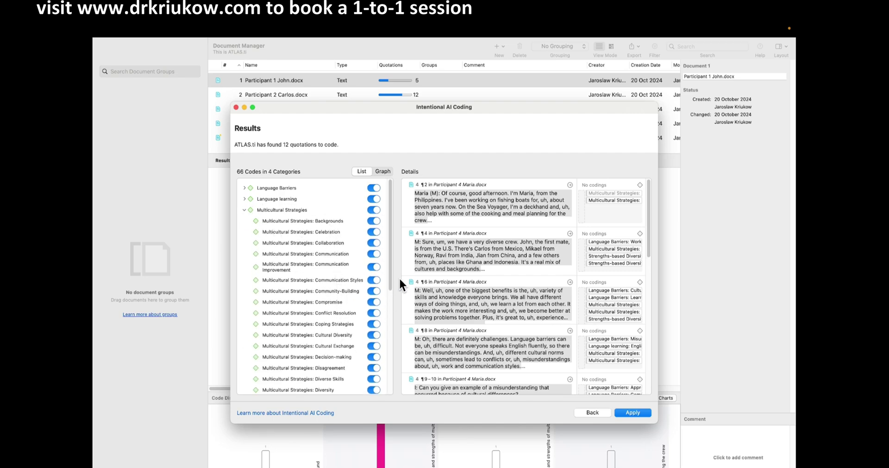
mouse_move(390, 276)
mouse_down()
mouse_move(393, 378)
mouse_move(393, 263)
mouse_up()
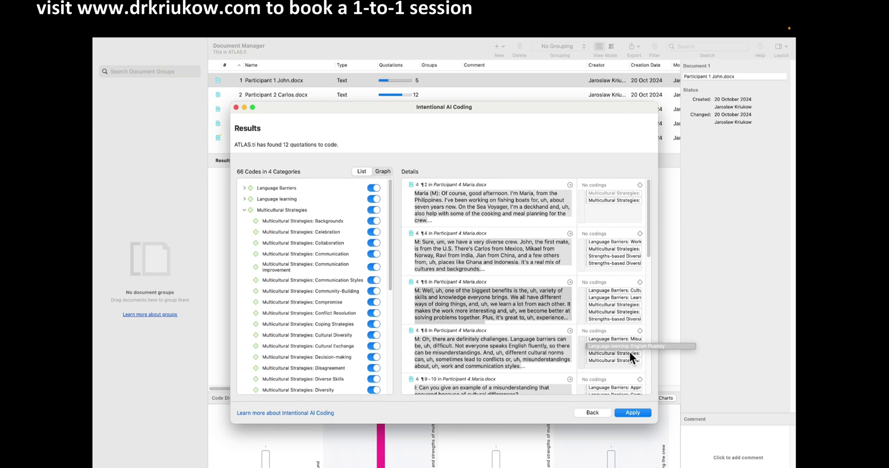
click(632, 412)
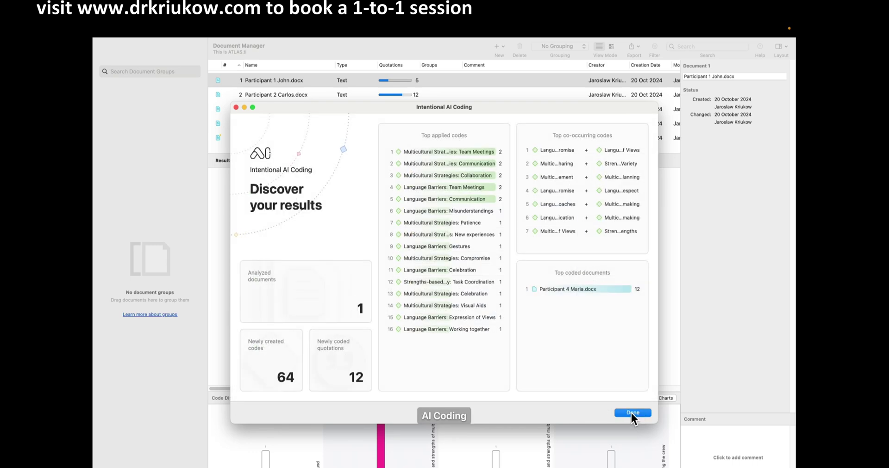
- Close the Intentional AI Coding summary to show Participant 4 Maria.docx with 12 quotations
click(632, 413)
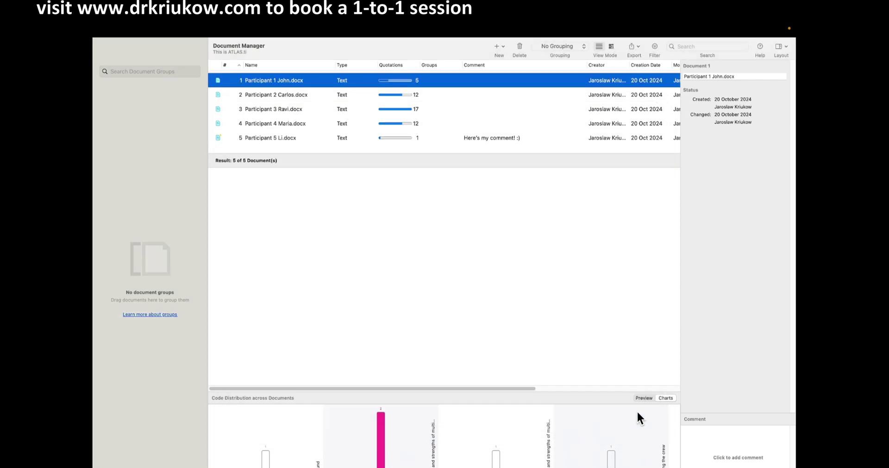